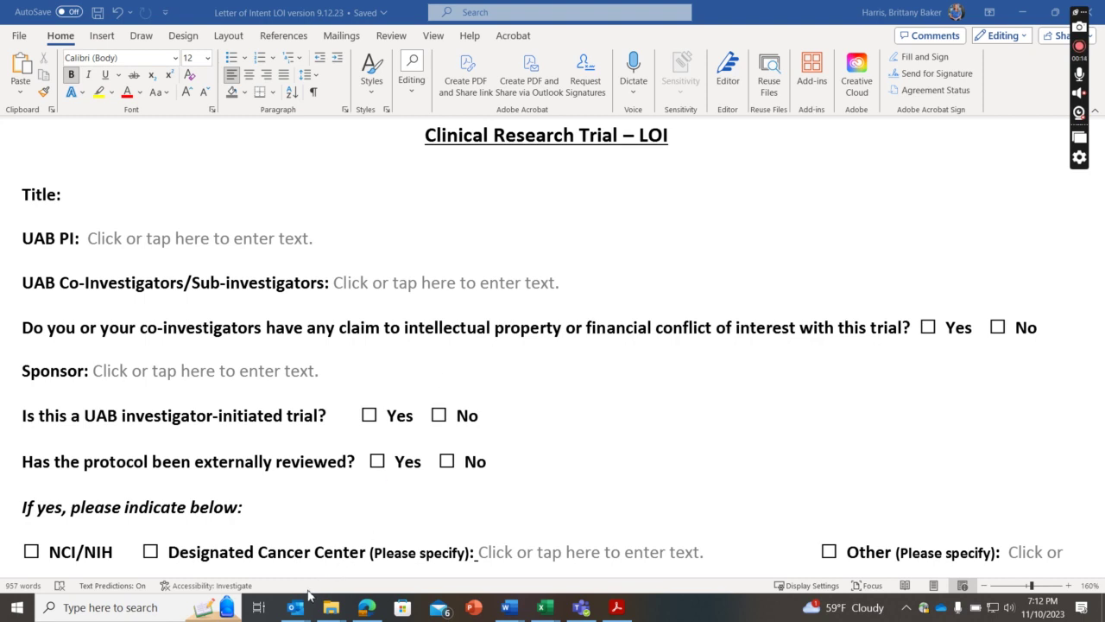
Open the "Letter of Intent LOI version 9.12.23" document from Document Templates-Refererence Docs in the PRMS team folder.
mouse_move(331, 612)
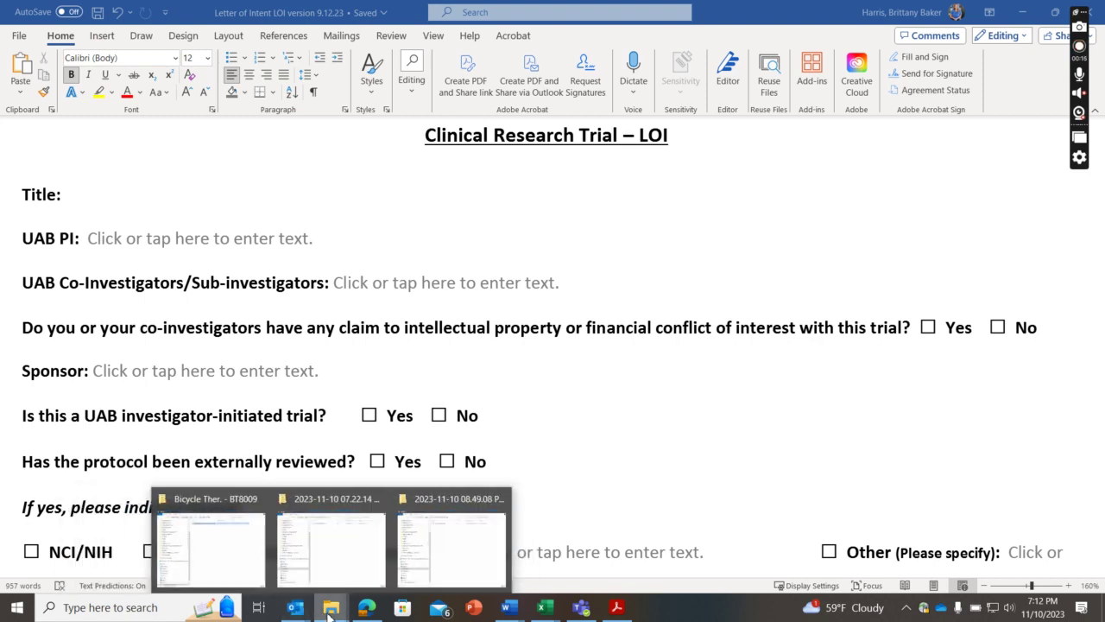
left_click(195, 526)
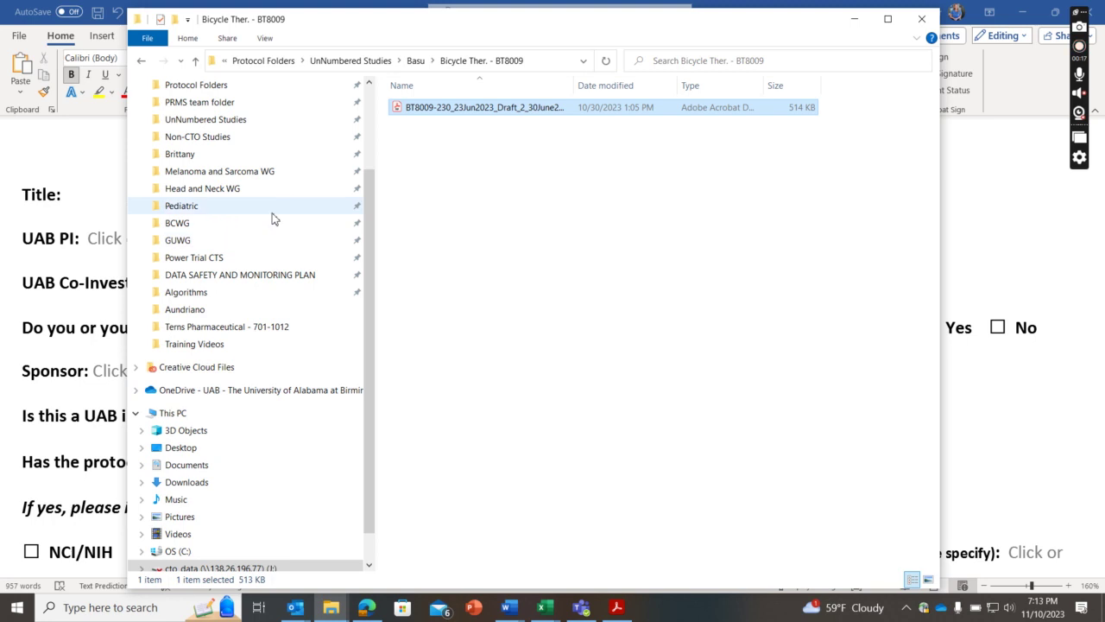
scroll(376, 208, "up", 3)
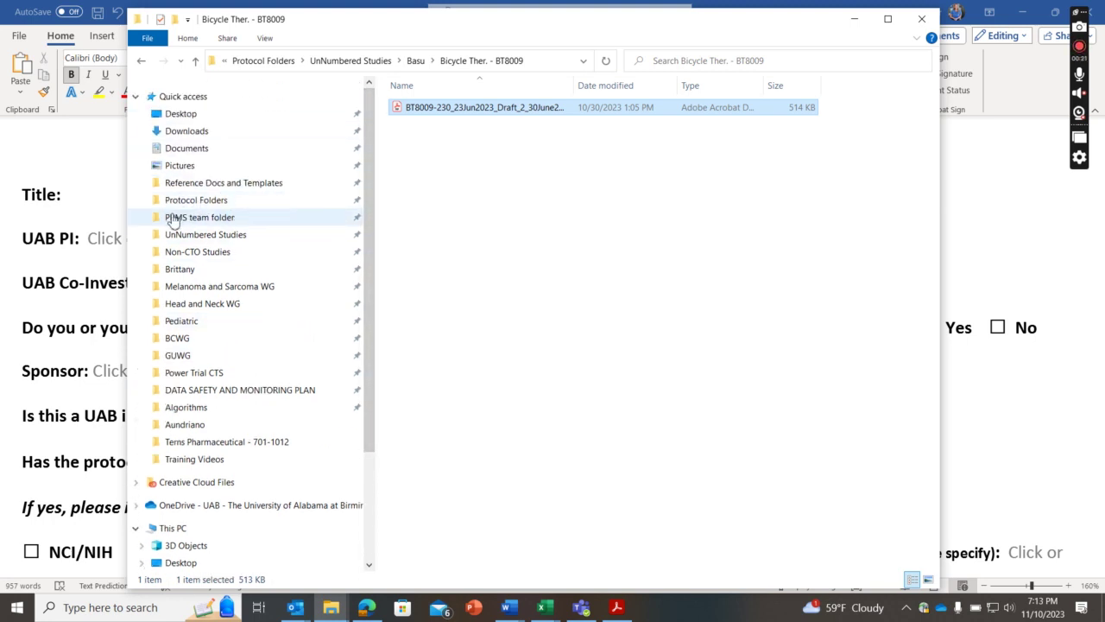
left_click(175, 218)
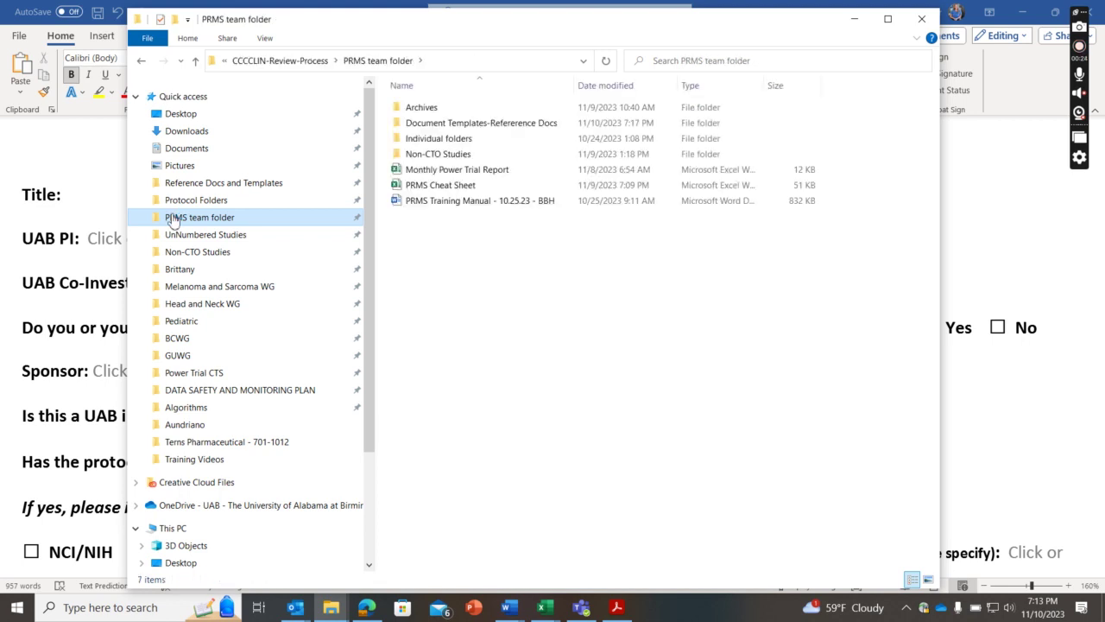
double_click(508, 132)
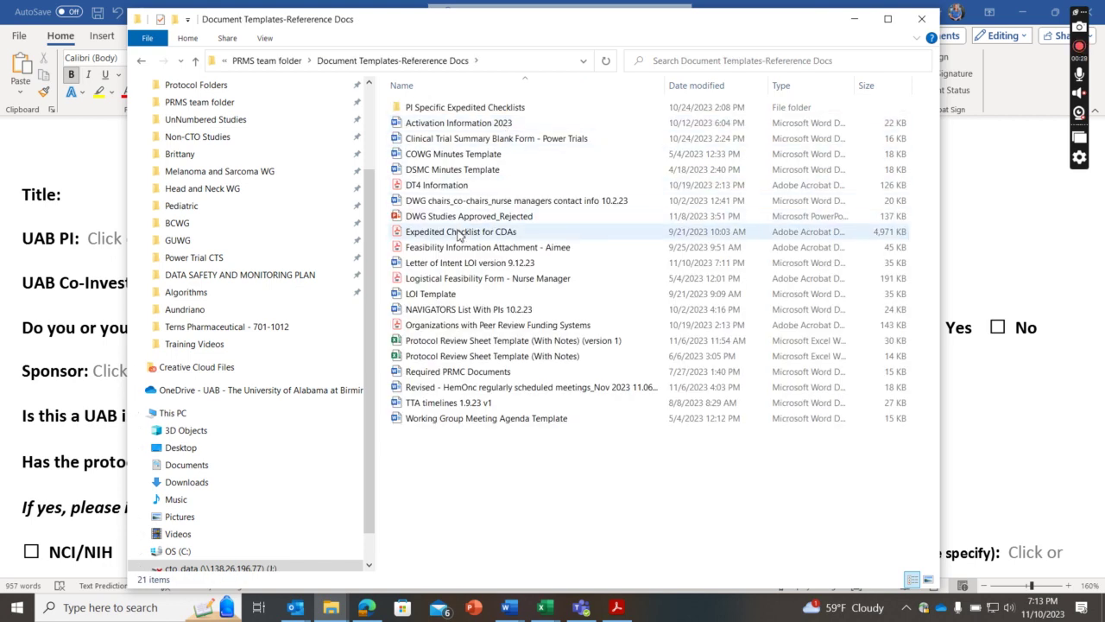
left_click(510, 266)
double_click(510, 265)
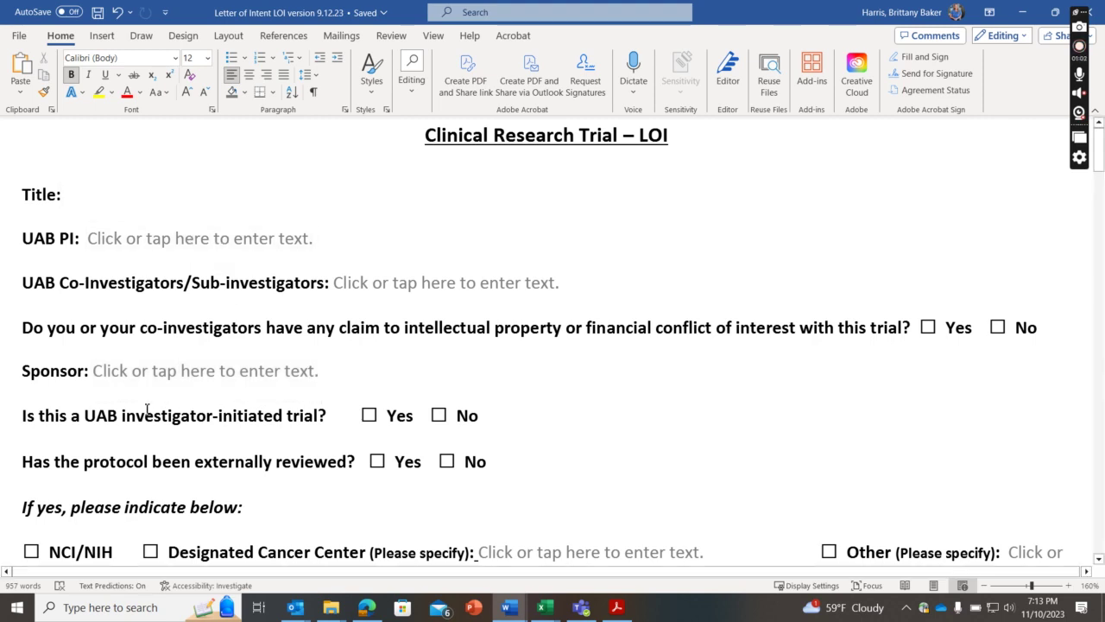
Switch to the BT8009-230 protocol PDF in Acrobat and skim through its pages, returning to the title page.
left_click_drag(1100, 168, 1101, 259)
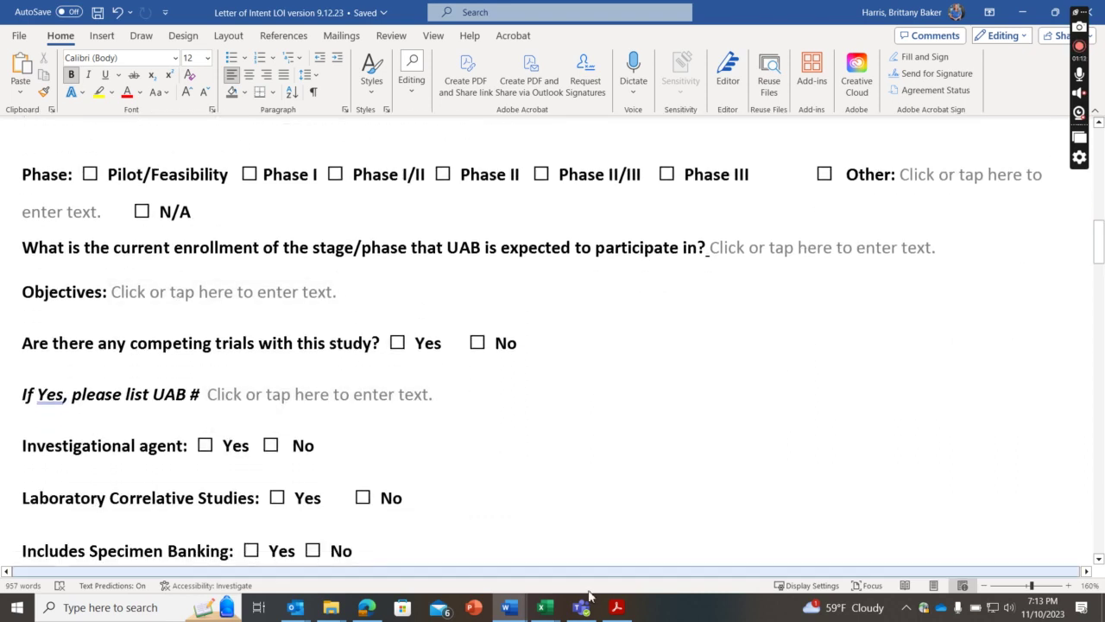
left_click(631, 612)
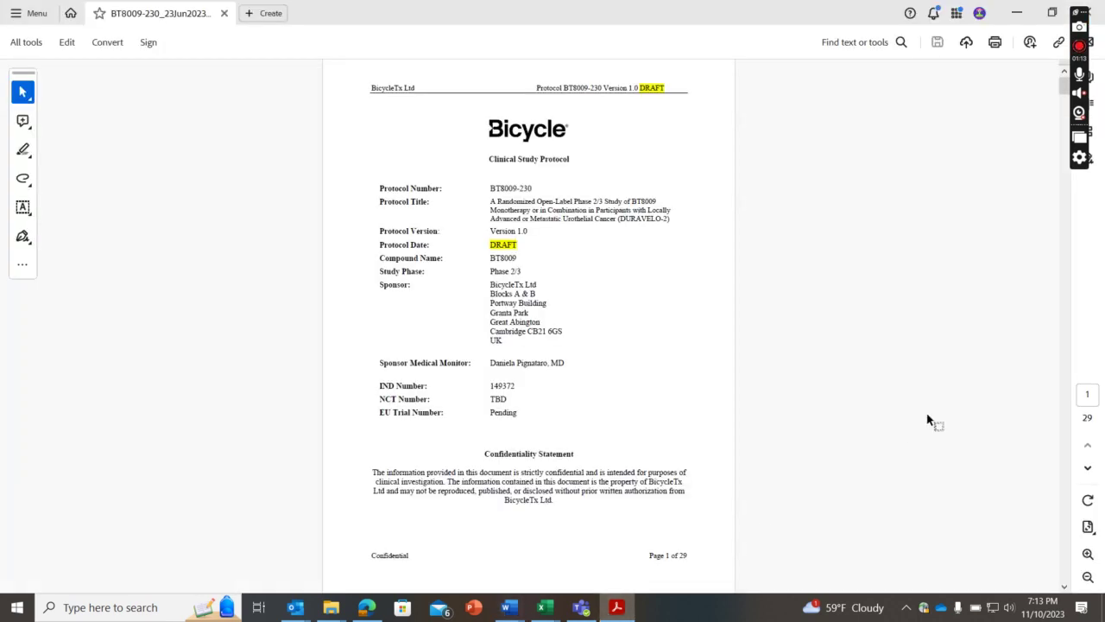
left_click(1067, 590)
left_click(1067, 589)
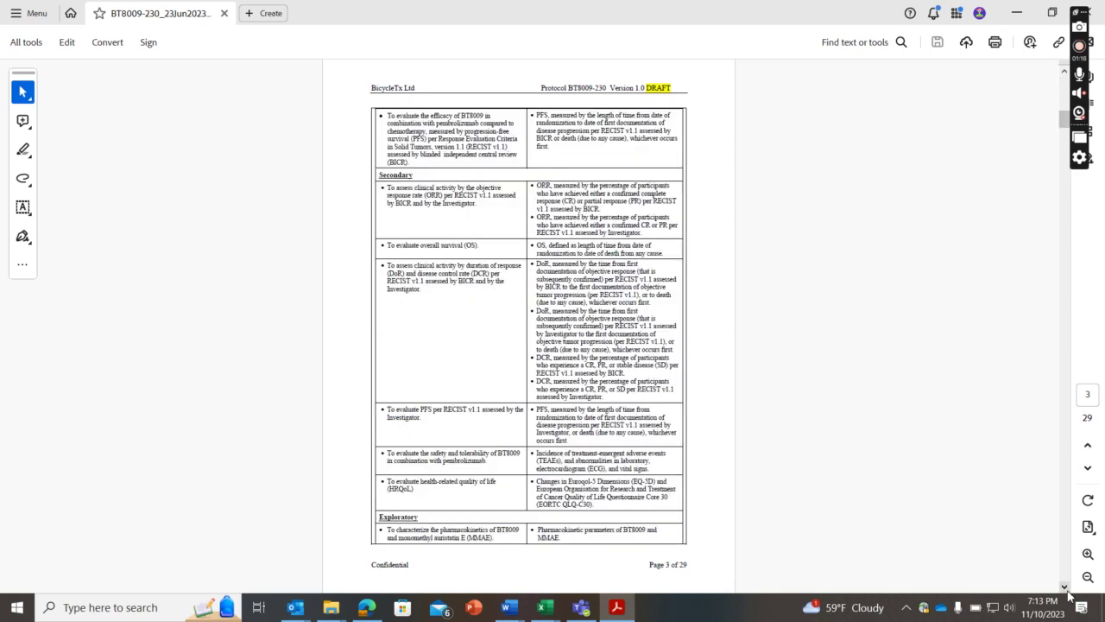
left_click(1067, 589)
left_click(1067, 590)
left_click(1068, 590)
left_click(1067, 590)
left_click(1068, 590)
left_click(1067, 589)
left_click(1067, 590)
left_click(1067, 590)
left_click(1067, 589)
left_click(1068, 590)
left_click(1067, 590)
left_click_drag(1064, 529, 1054, 67)
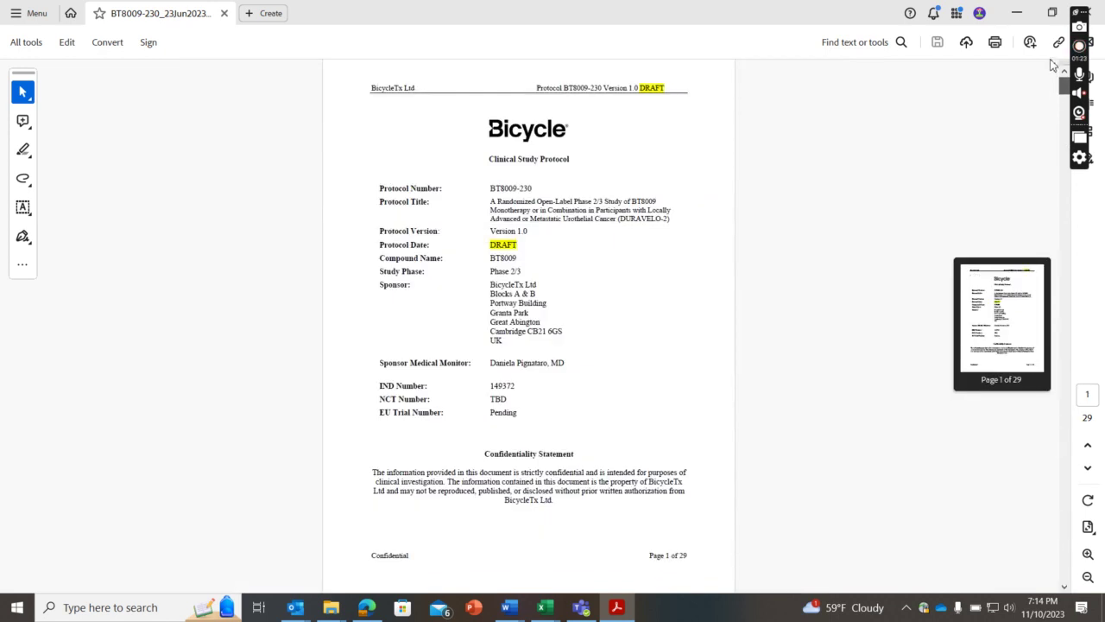
Examine the protocol synopsis on pages 2 and 3, selecting the primary and secondary objective text to point it out.
left_click(1067, 590)
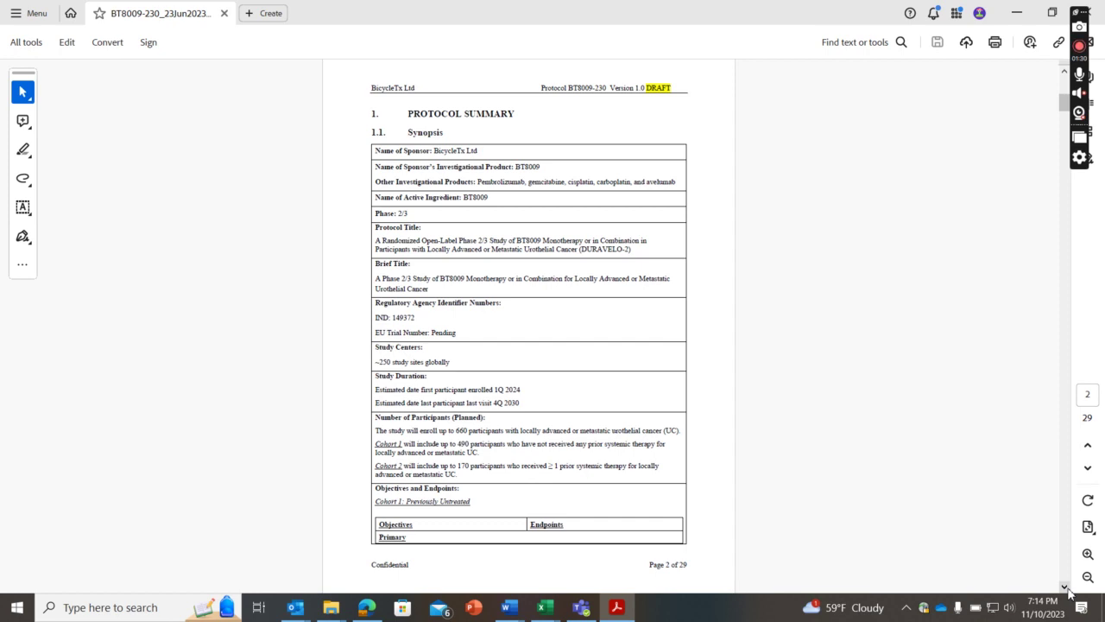
left_click(1067, 589)
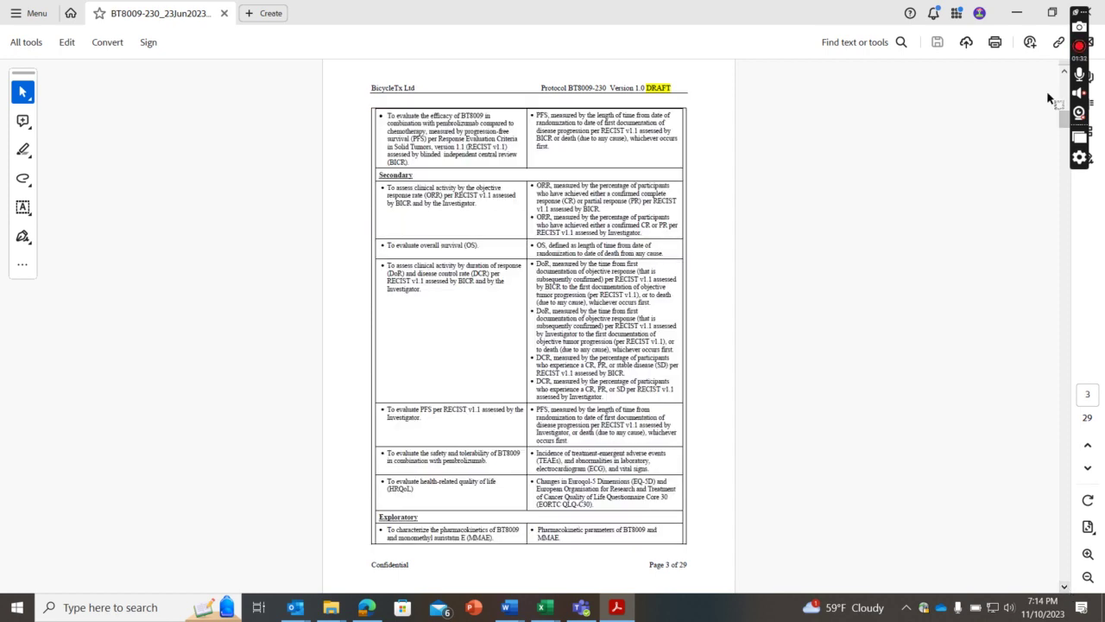
left_click(1067, 73)
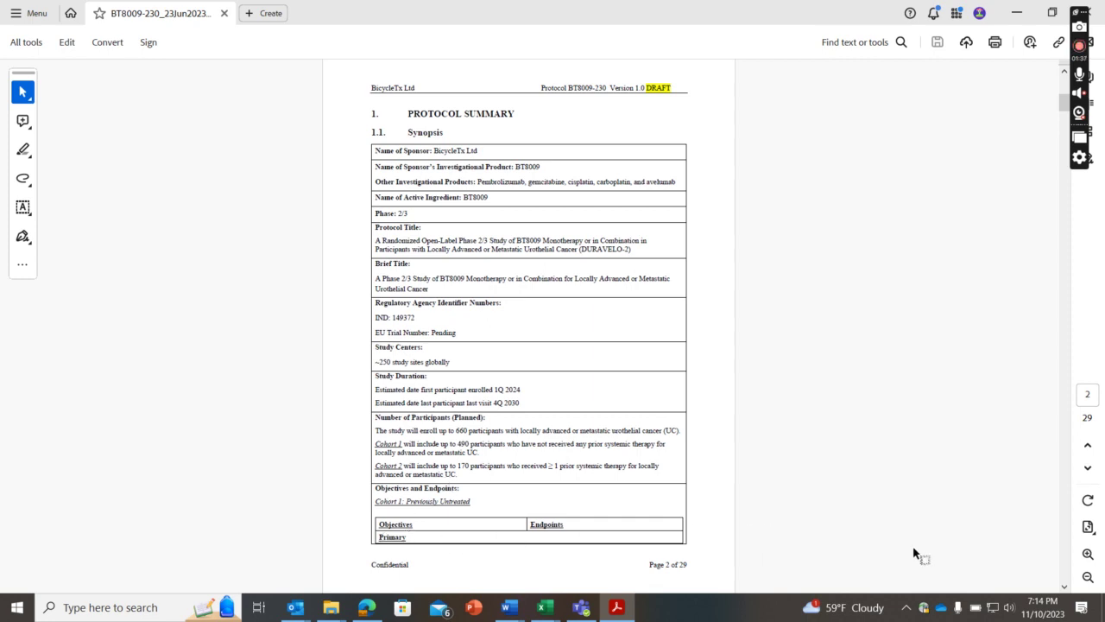
left_click(1065, 587)
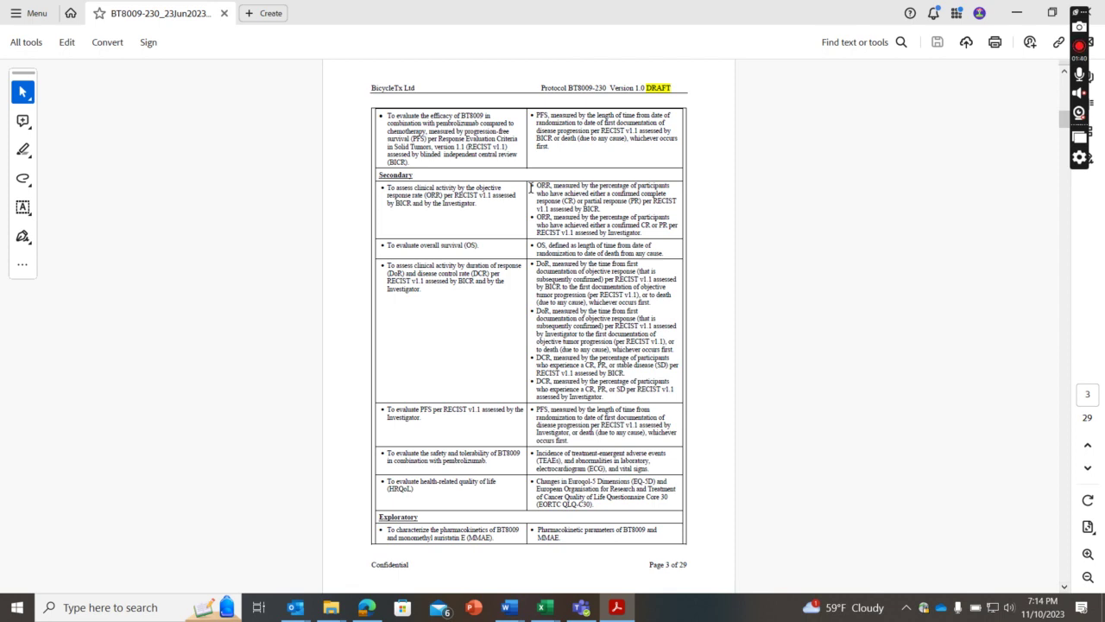
left_click_drag(442, 155, 387, 113)
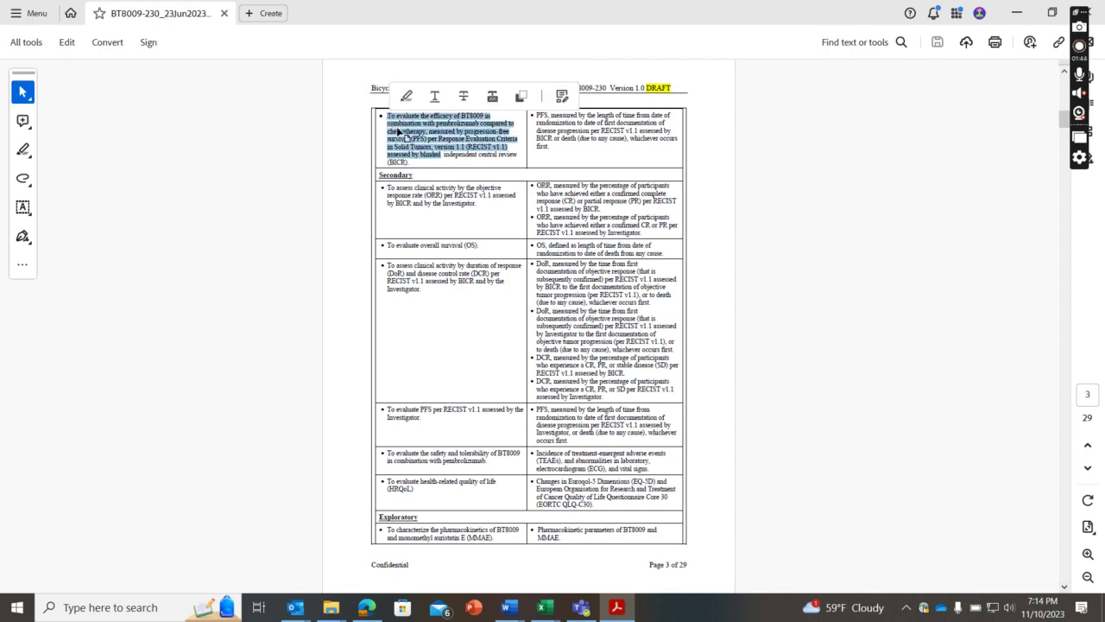
left_click(393, 128)
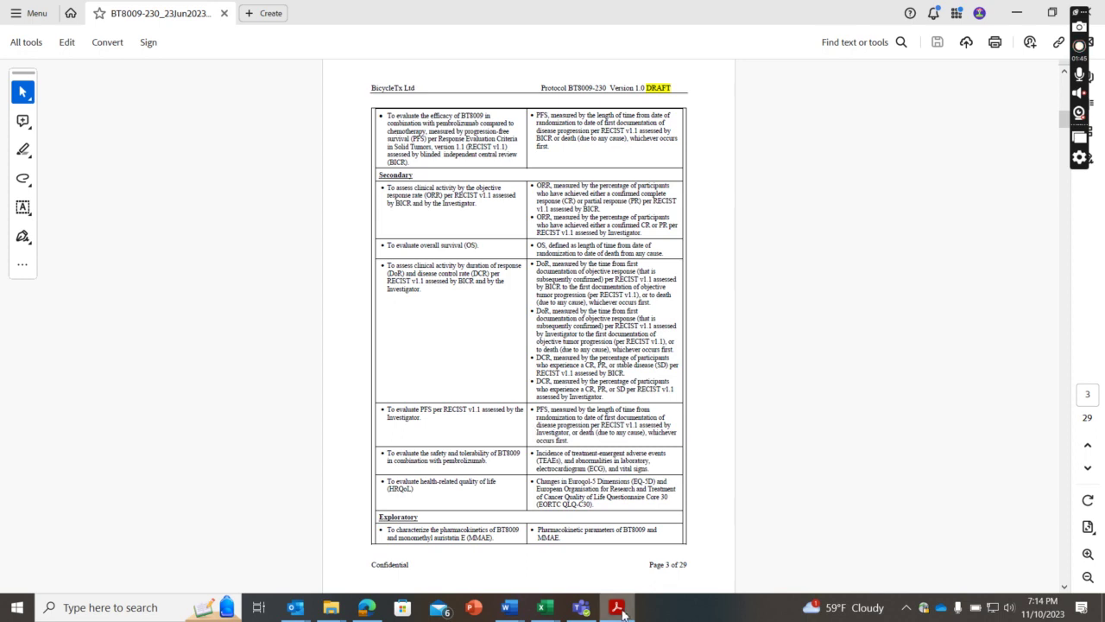
left_click_drag(477, 204, 398, 187)
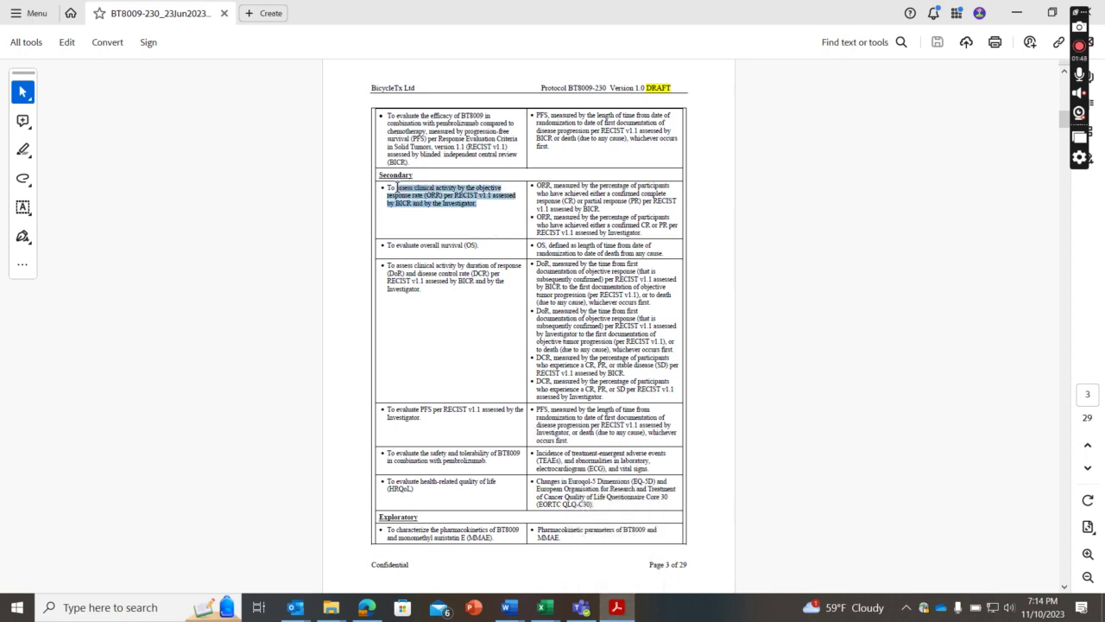
left_click(476, 334)
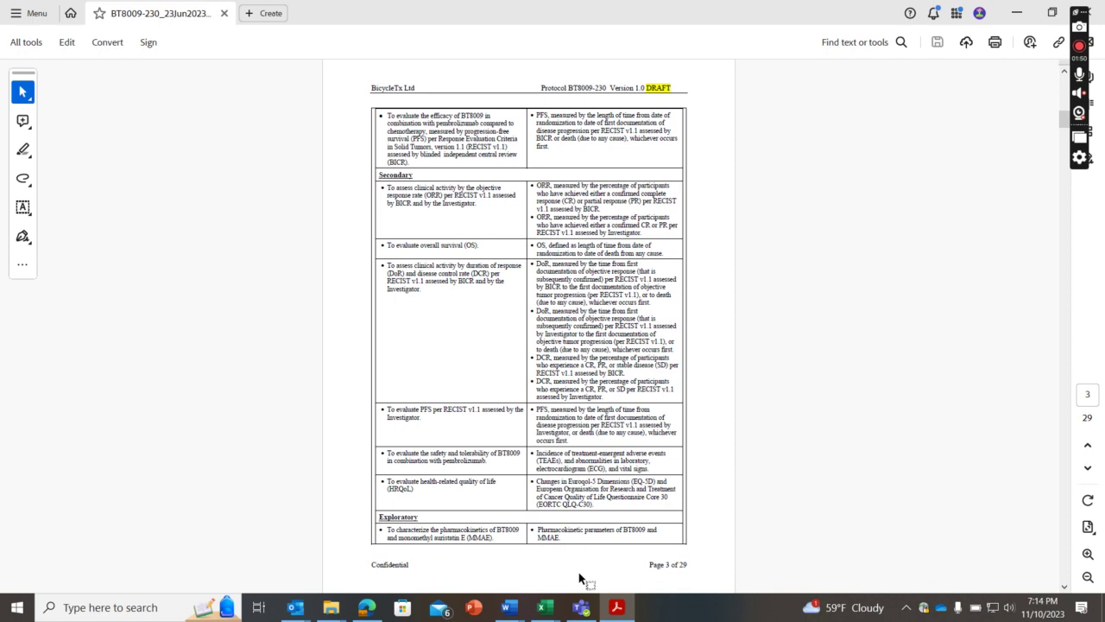
Switch back to the LOI form in Word and preview the paste options for the Objectives field without pasting.
left_click(616, 607)
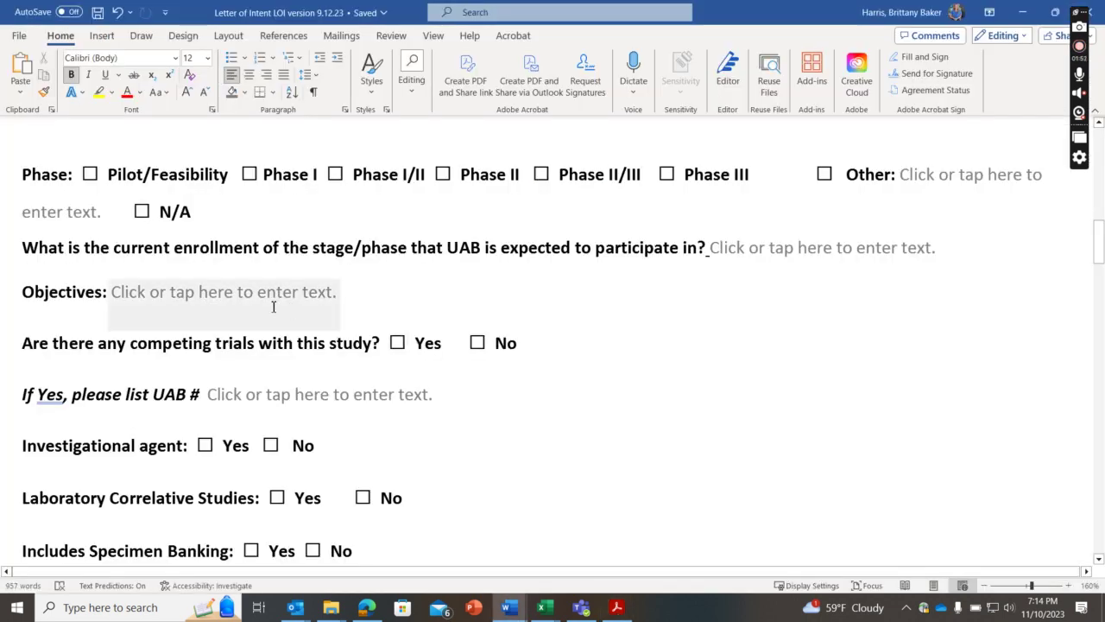
left_click(189, 297)
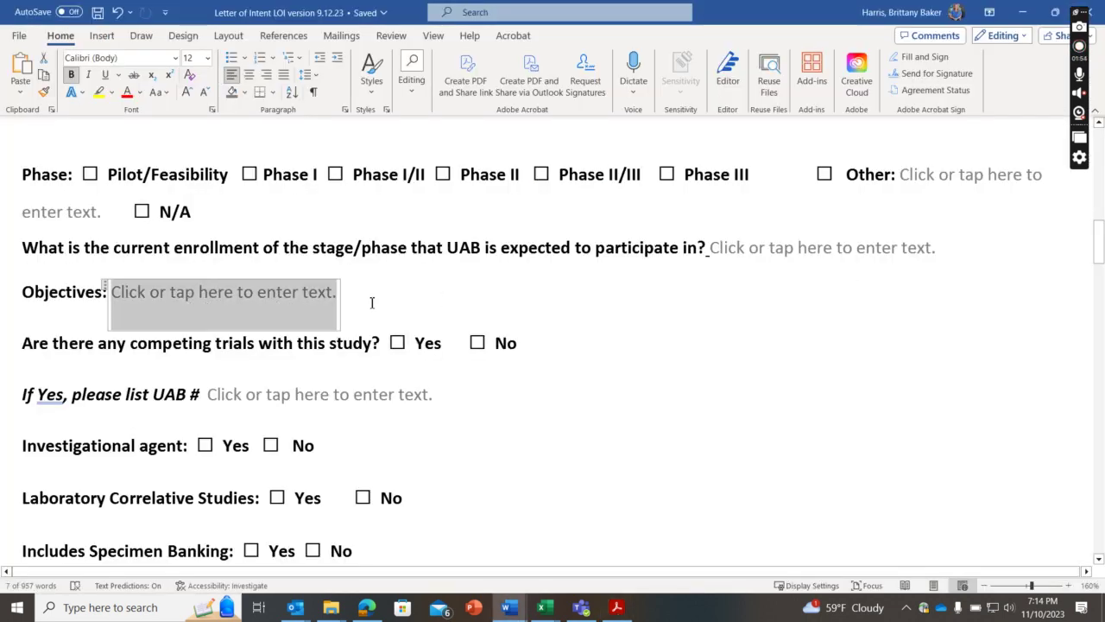
right_click(267, 310)
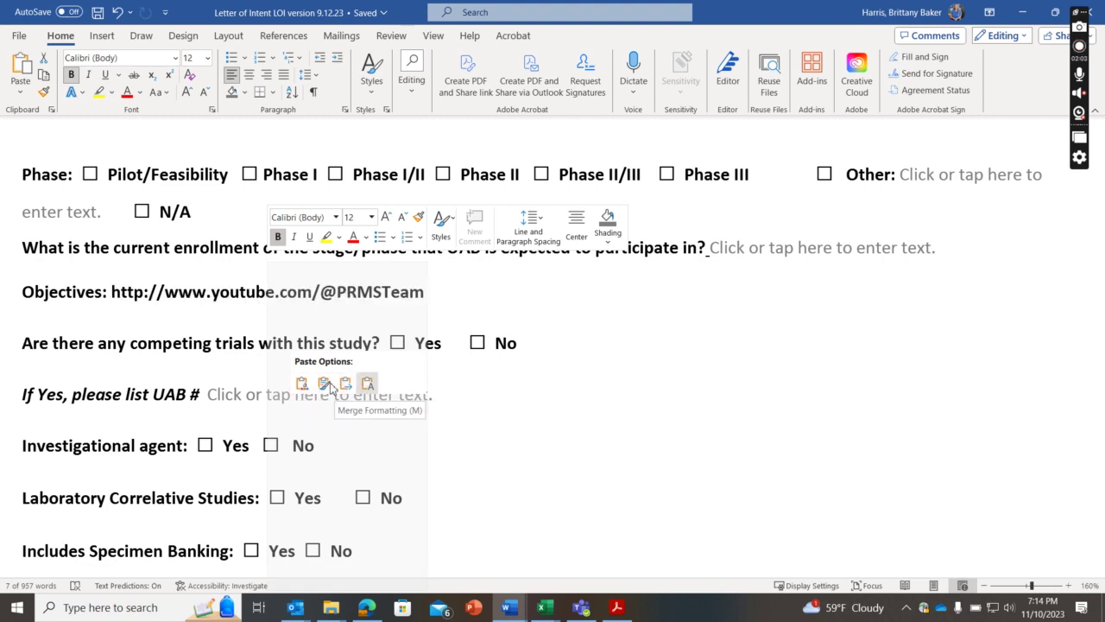
left_click(509, 302)
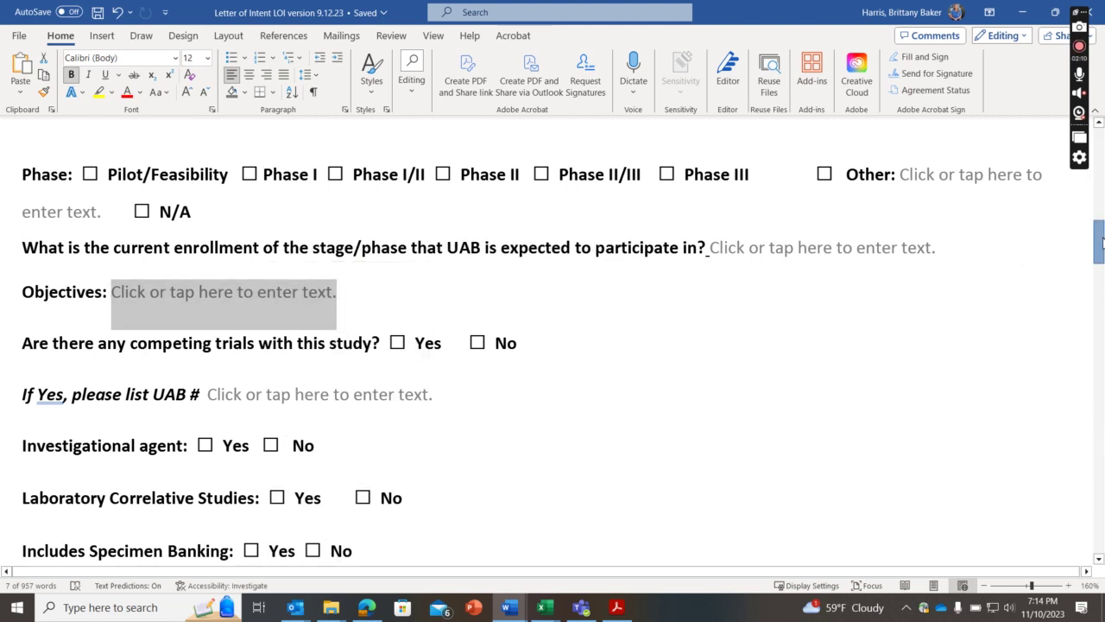
Enter ": BCWG 11.10.2023" after the DWG and formal meeting date question, and 3 as the number of physicians attending.
left_click_drag(1099, 242, 1103, 451)
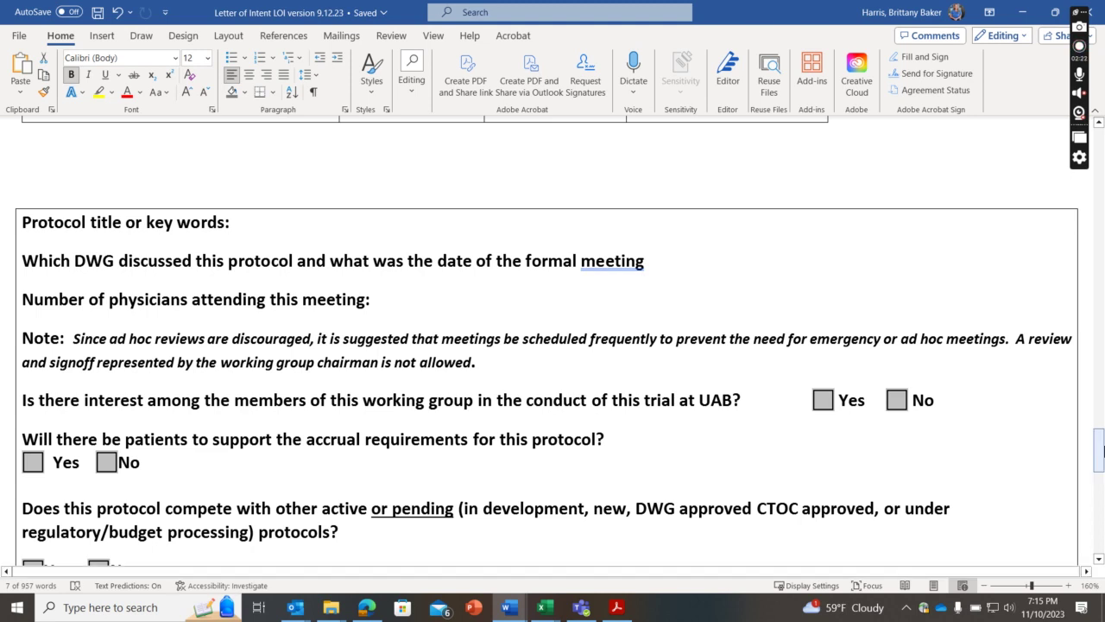
left_click(245, 225)
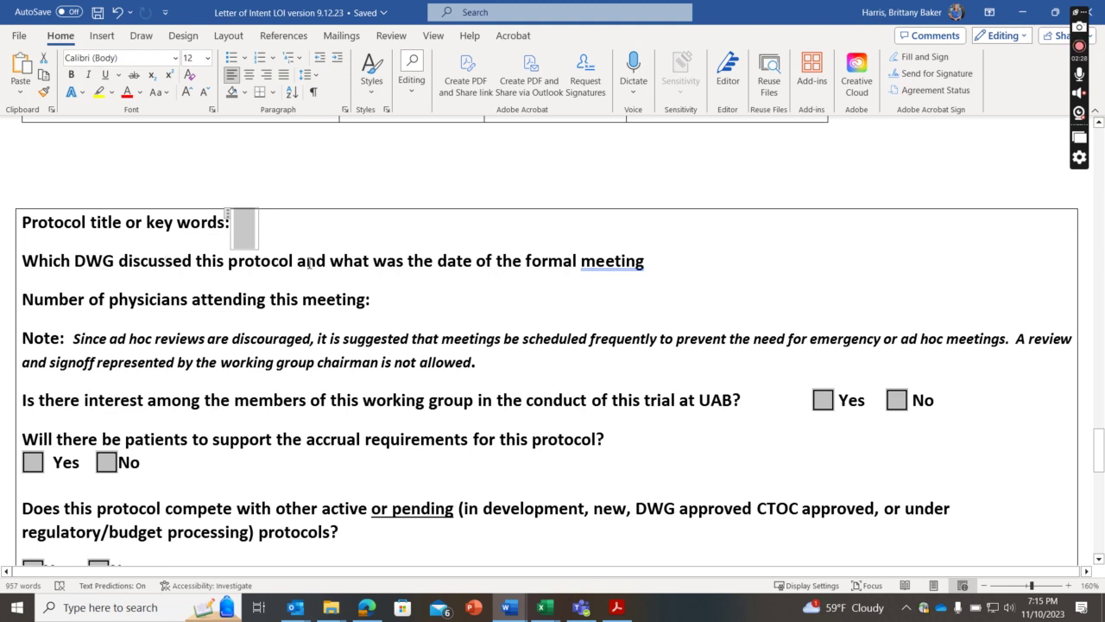
left_click(661, 261)
type(": ")
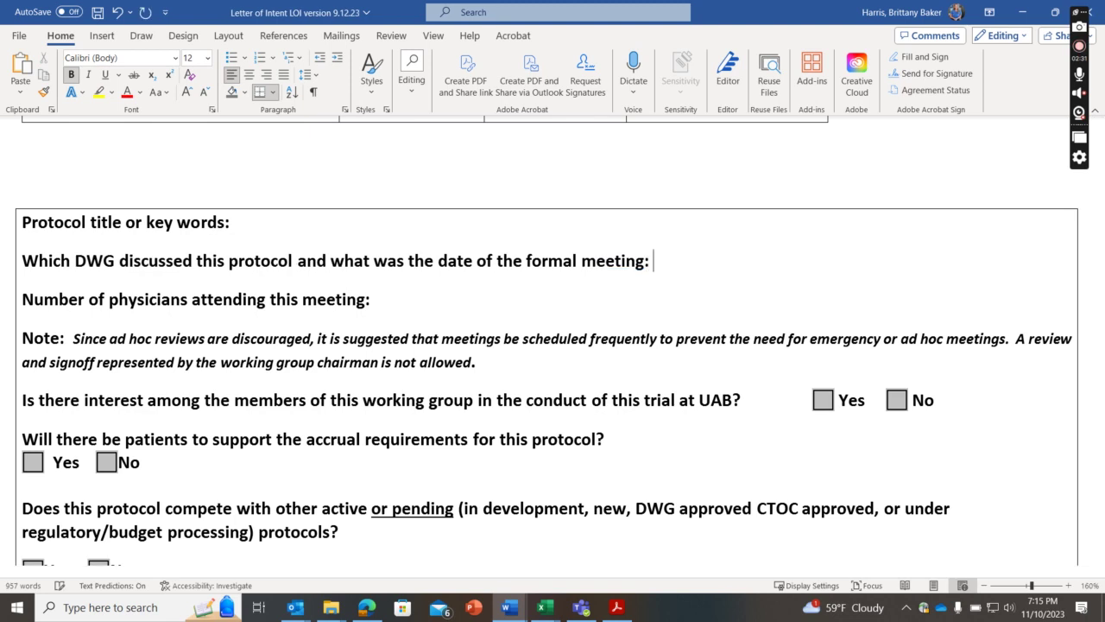
type("BCWG 11.10")
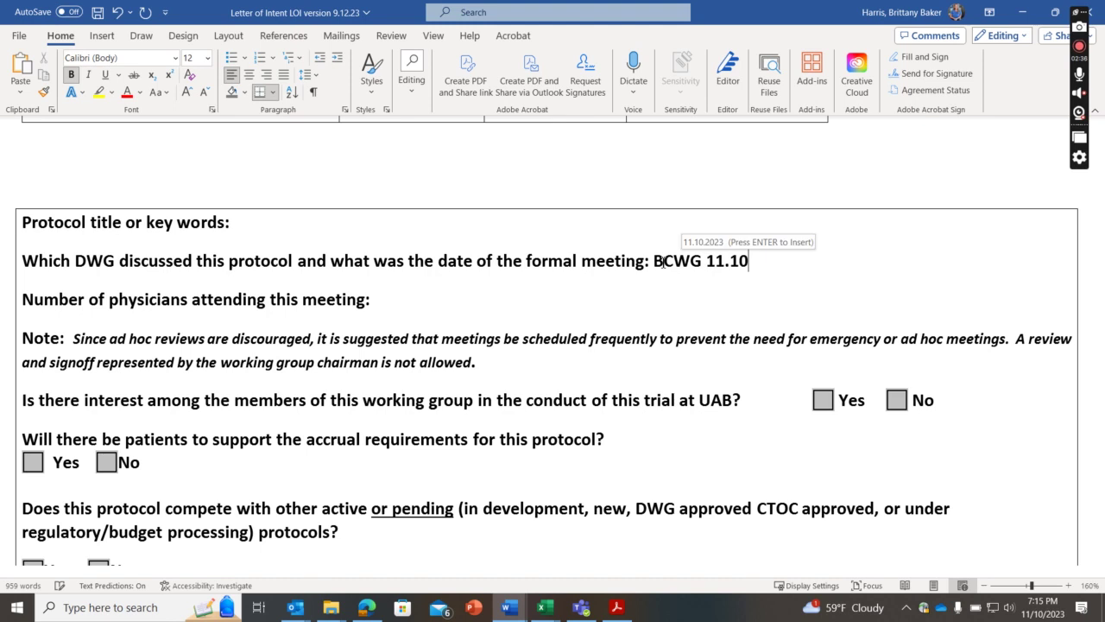
type(".2023")
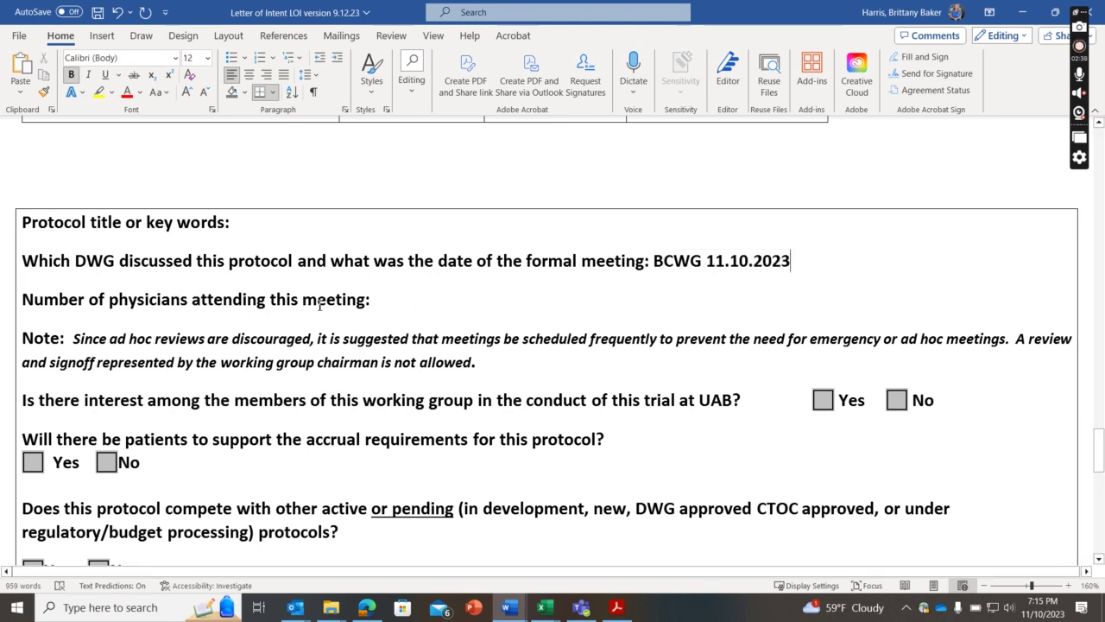
left_click(387, 304)
type("3")
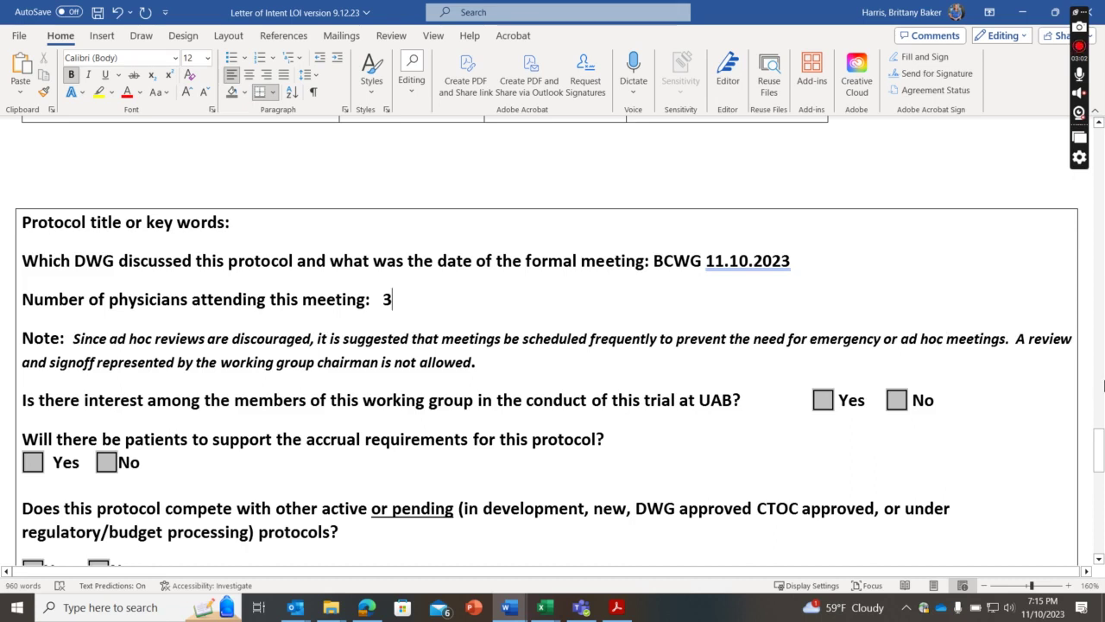
Search the form for "COMPET" and examine the competing trial questions in both the trial details and the working group section.
left_click_drag(1100, 444, 1100, 469)
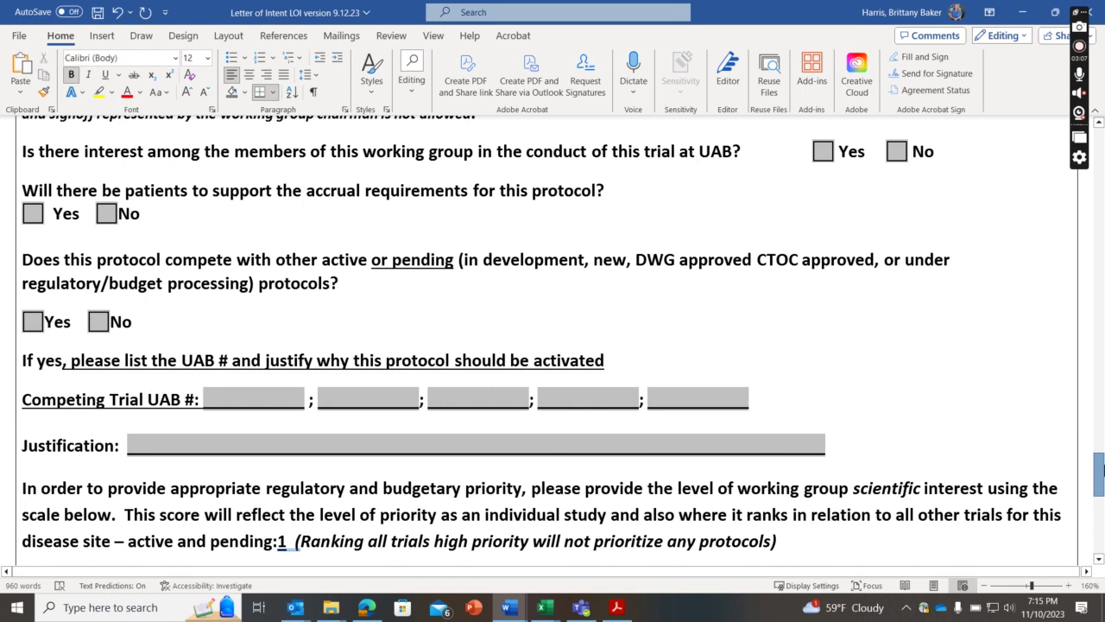
left_click_drag(1100, 469, 1100, 451)
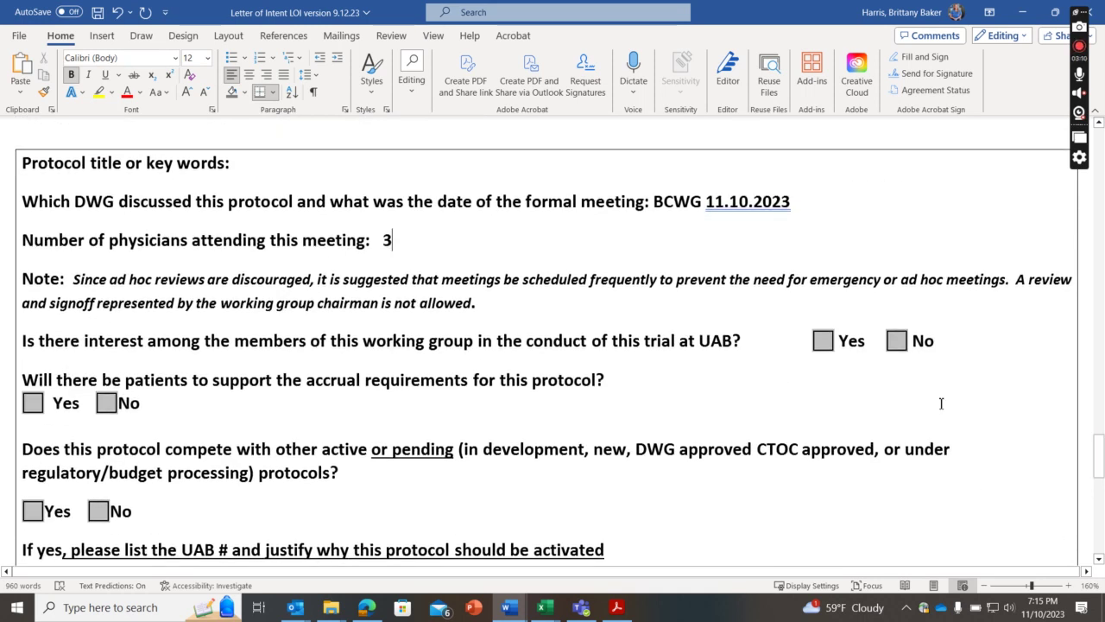
key("ctrl+f")
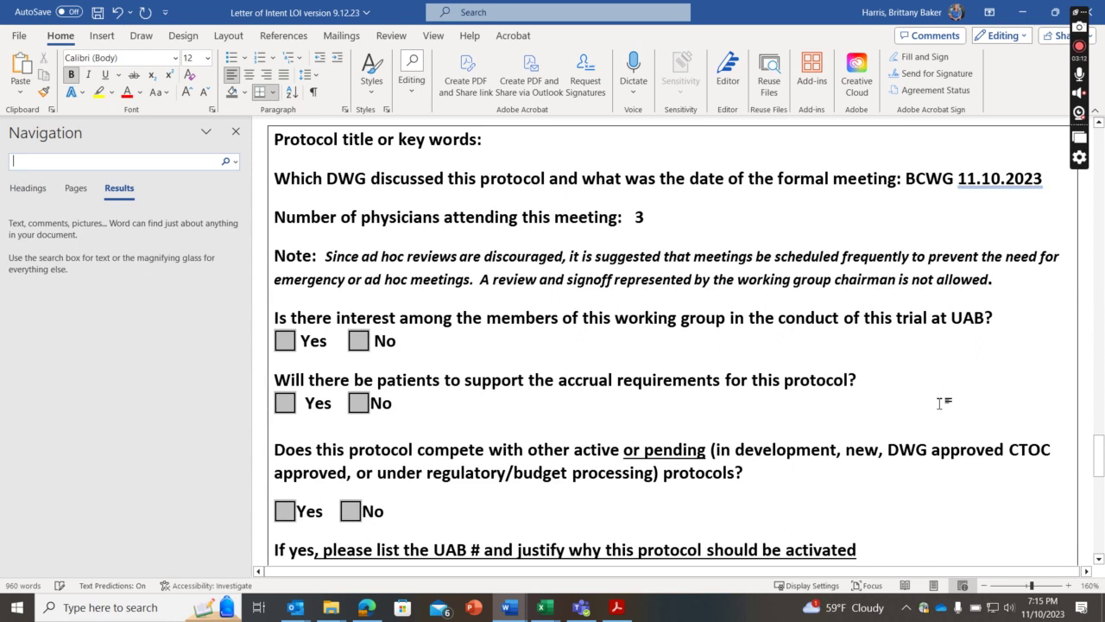
type("COMPET")
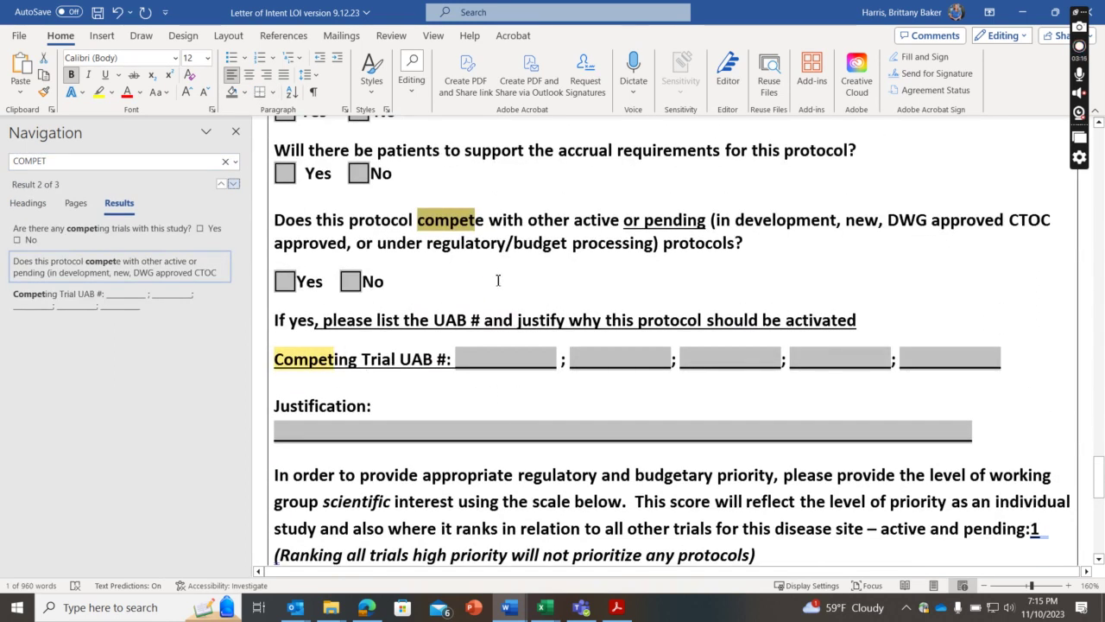
left_click(222, 185)
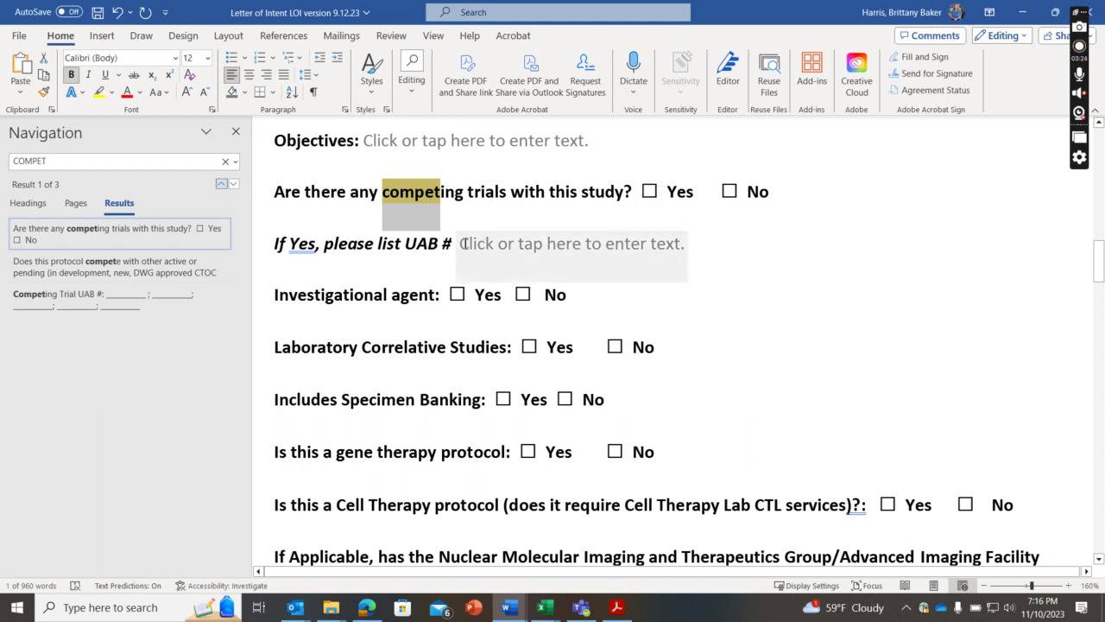
left_click_drag(1100, 263, 1101, 395)
scroll(1101, 467, "down", 3)
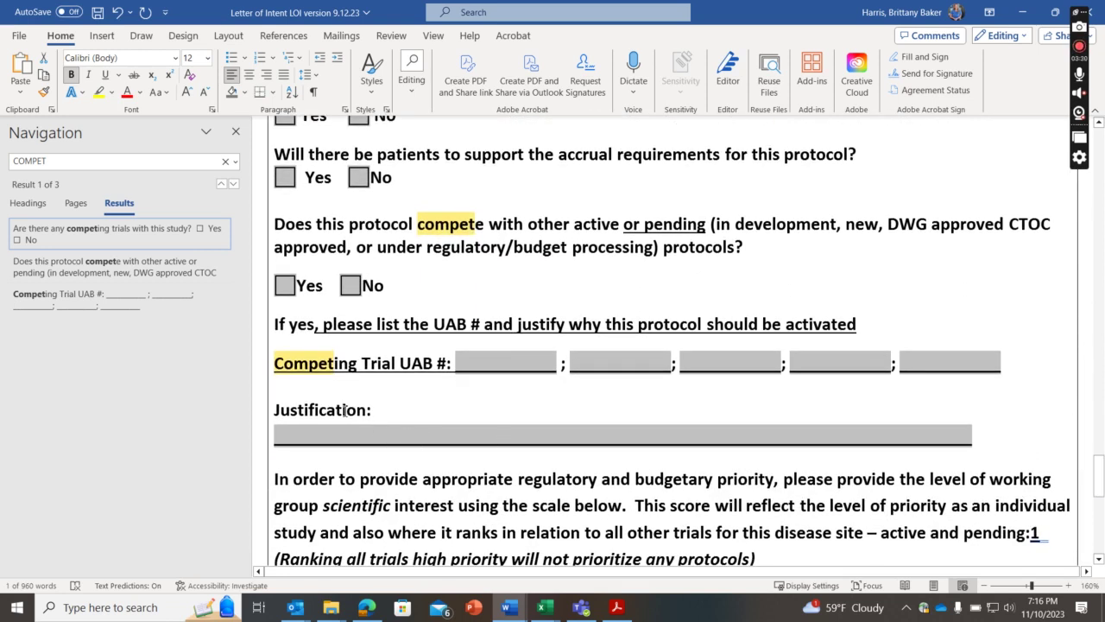
left_click(232, 132)
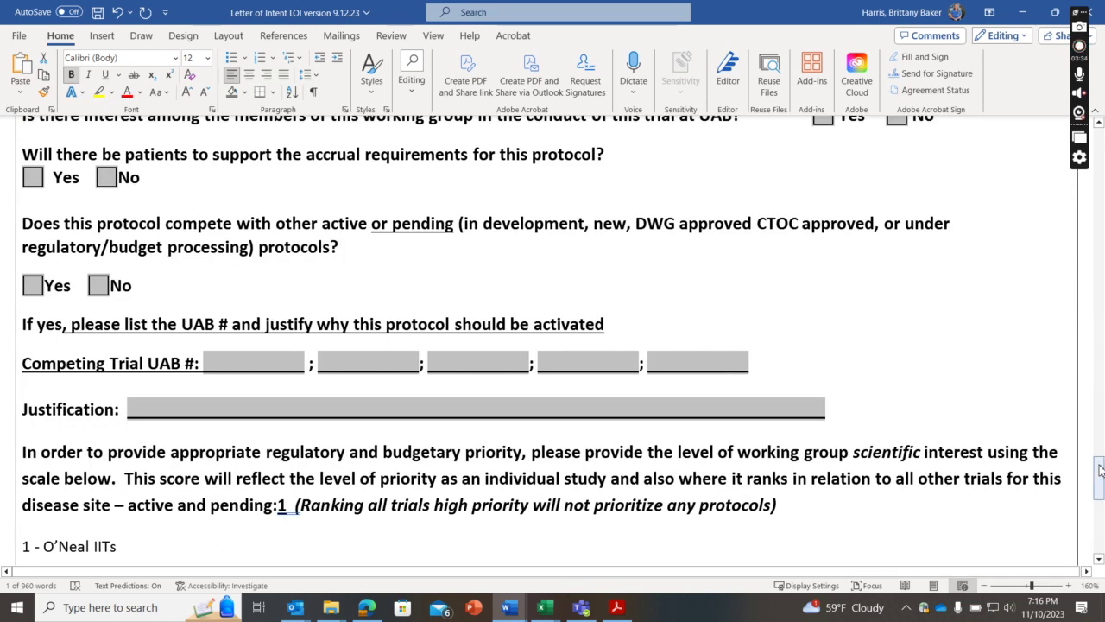
Examine the scientific interest priority scale in the working group section and select the score after "active and pending" to point it out.
left_click_drag(1100, 471, 1101, 493)
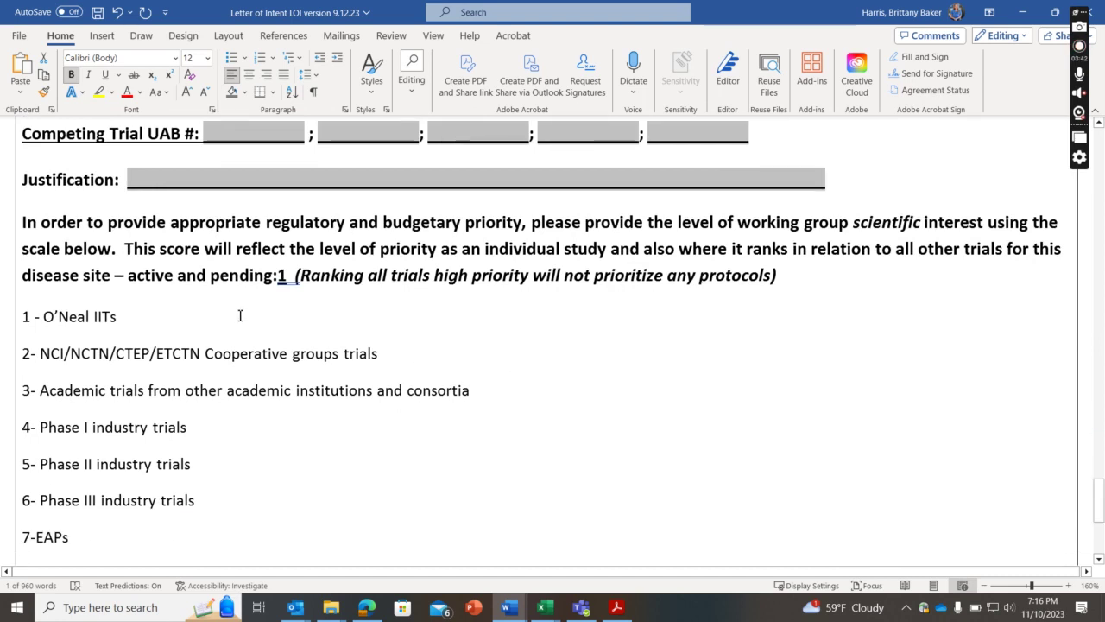
left_click_drag(1102, 494, 1103, 501)
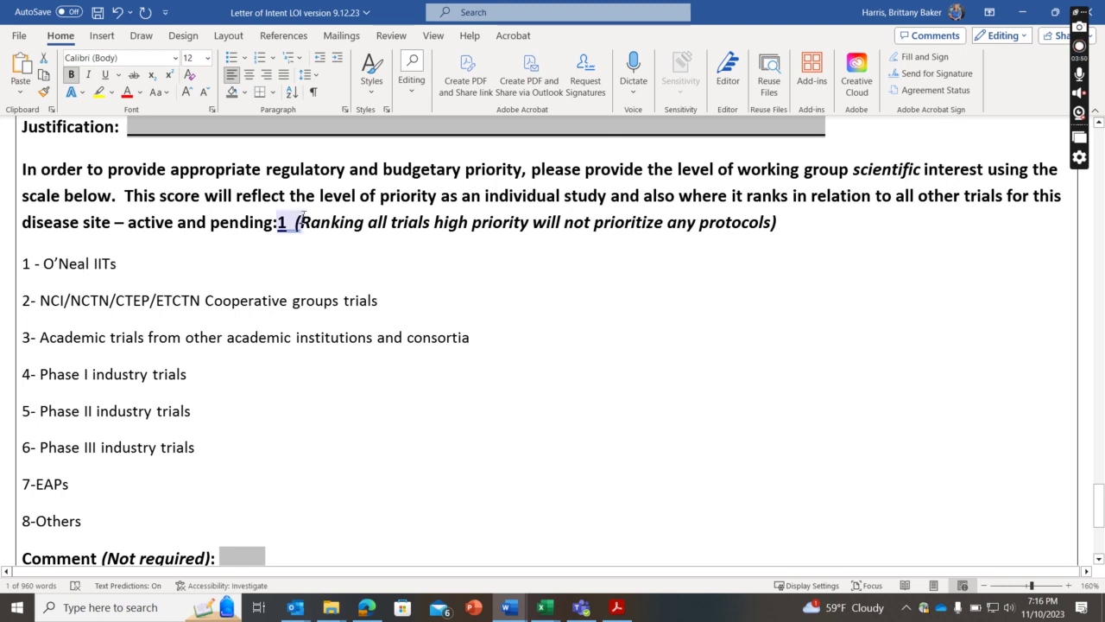
double_click(300, 228)
left_click(299, 229)
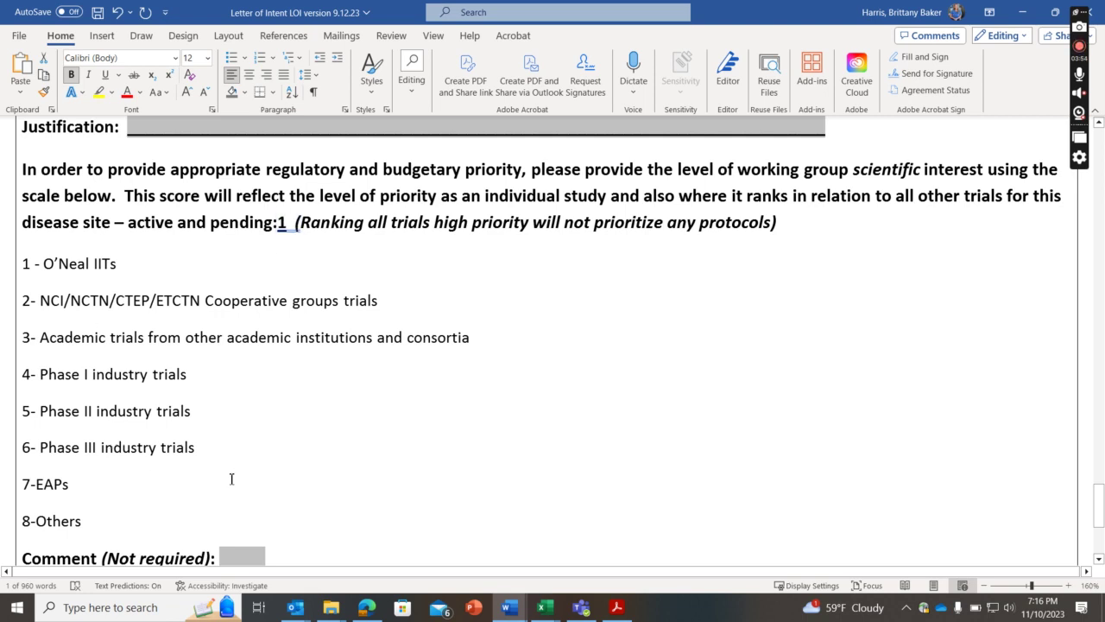
Check the study phase on the protocol PDF's title page in Acrobat, and return to Word to point out the "Phase II industry trials" rank.
left_click(618, 609)
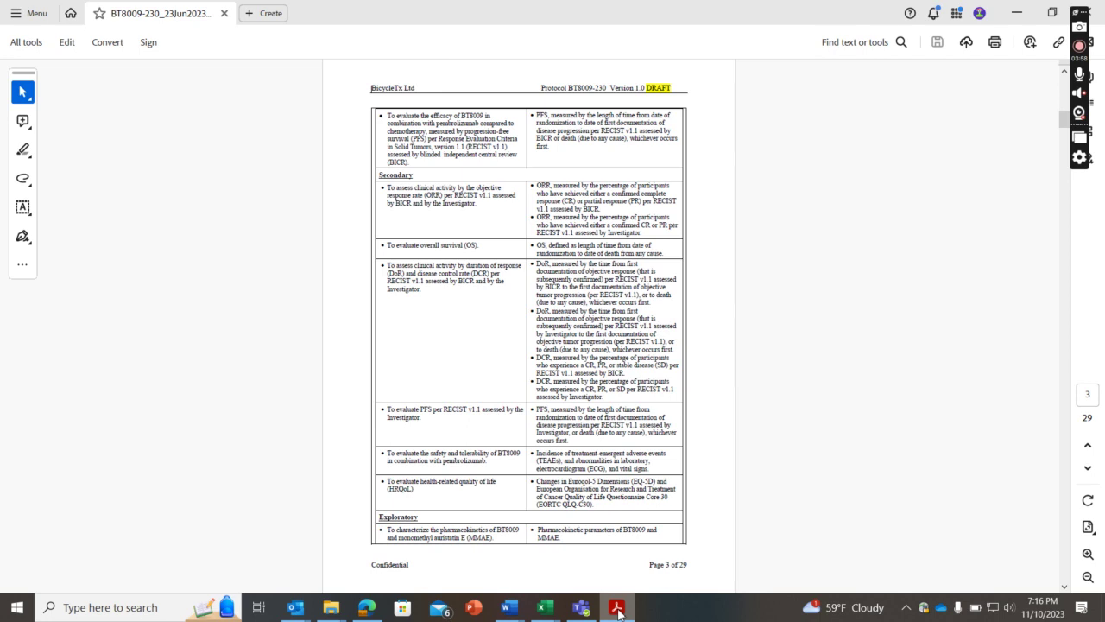
left_click_drag(1064, 120, 1056, 69)
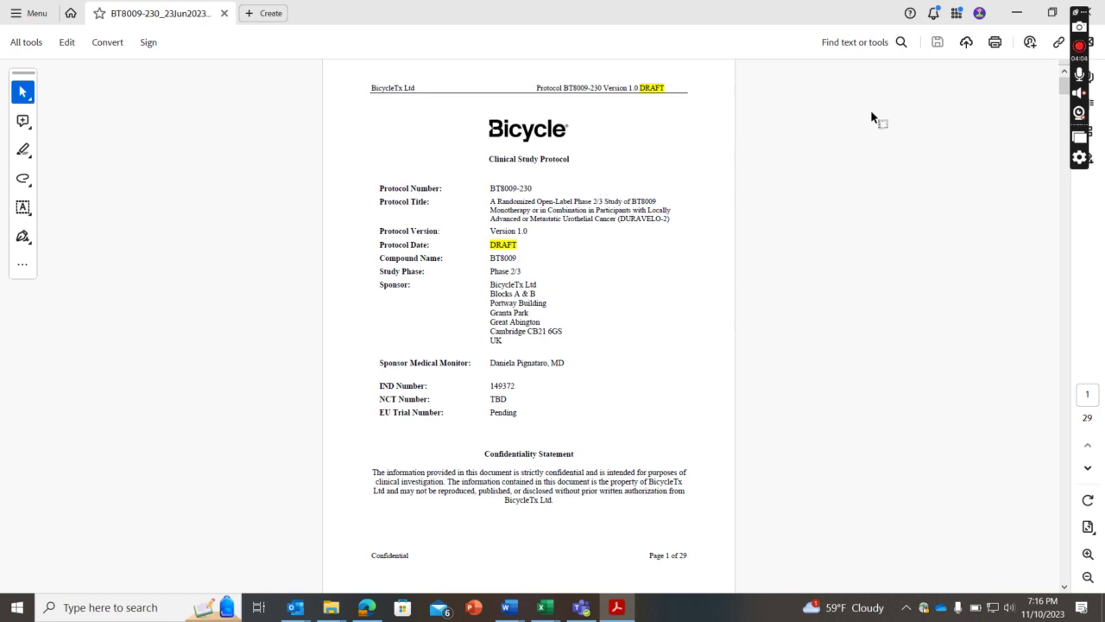
left_click(1017, 13)
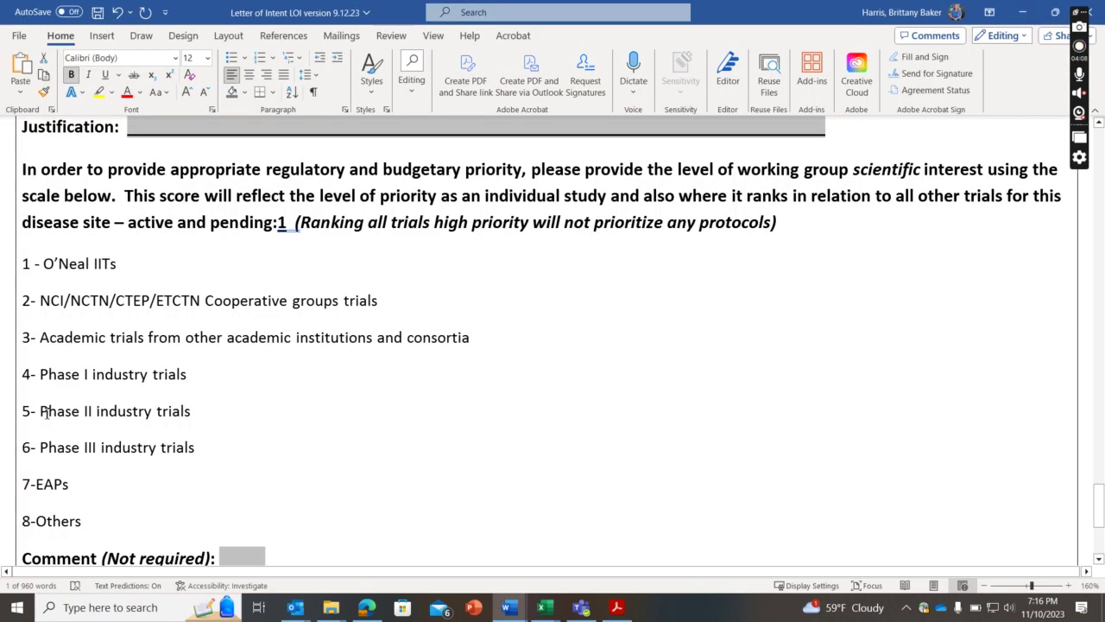
left_click_drag(41, 411, 156, 413)
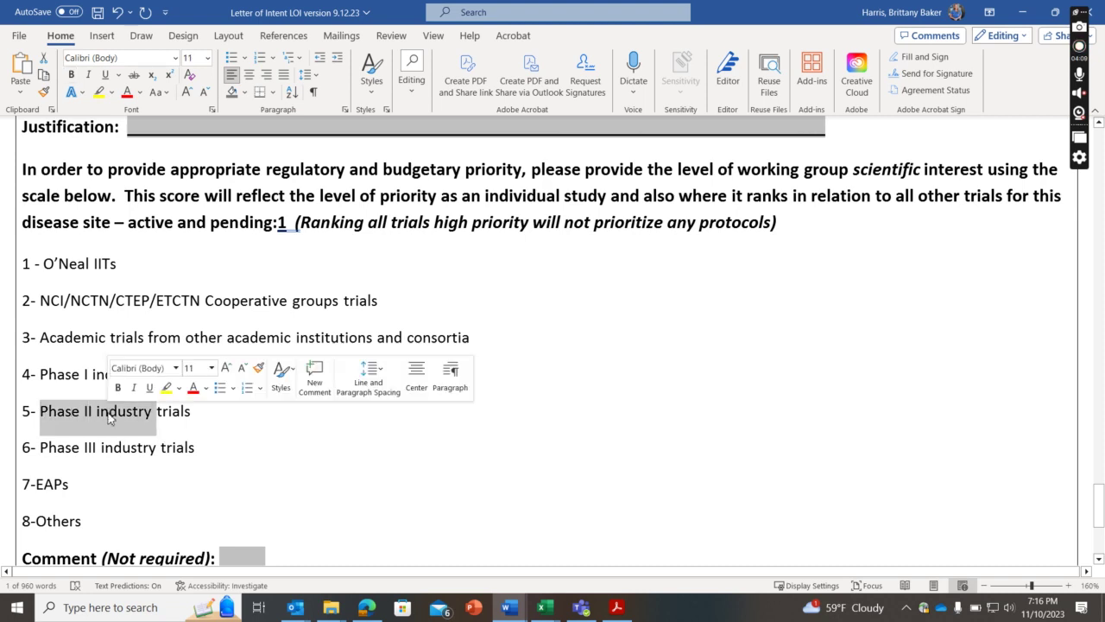
left_click(131, 414)
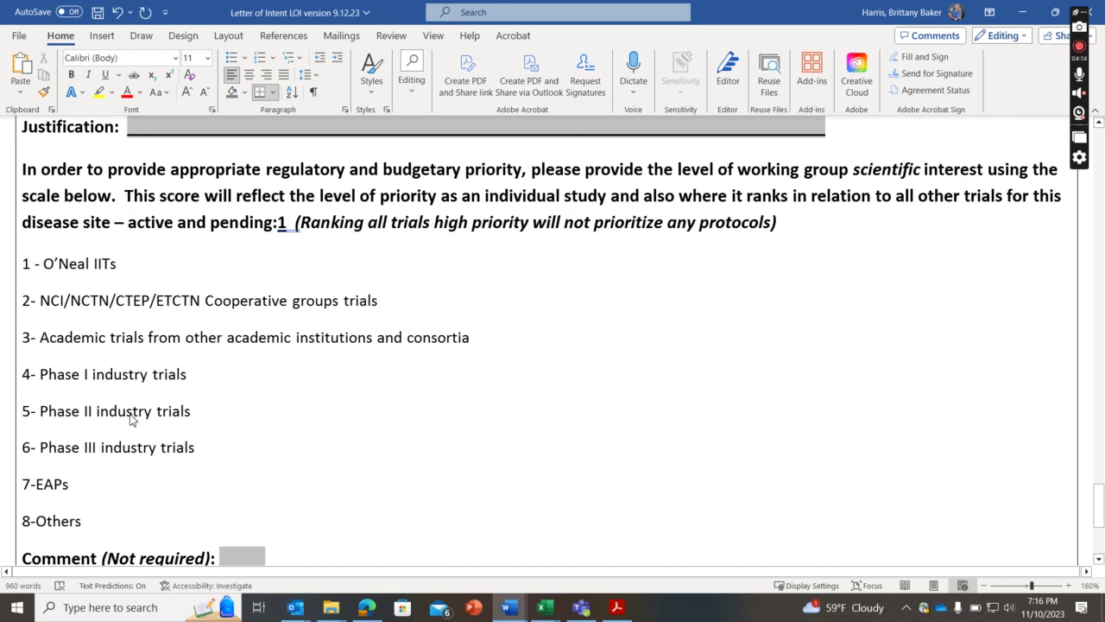
Examine the comment, safety concern, approval and reviewer signature fields at the form's end, and return to the form's beginning.
left_click(1099, 500)
left_click_drag(1098, 500, 1100, 531)
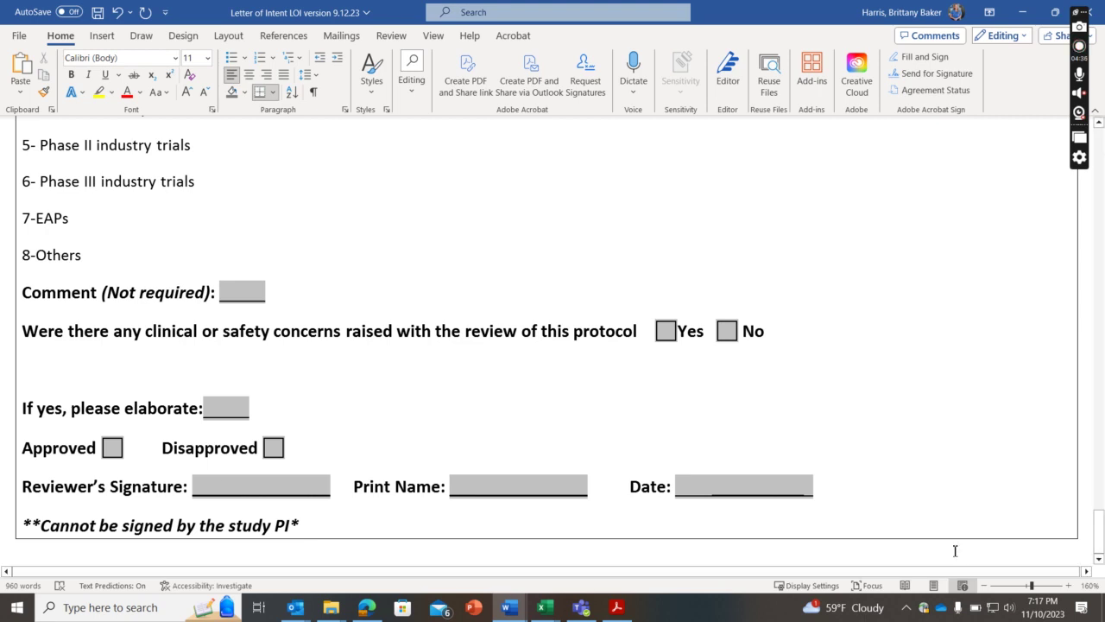
left_click_drag(1099, 536, 1092, 145)
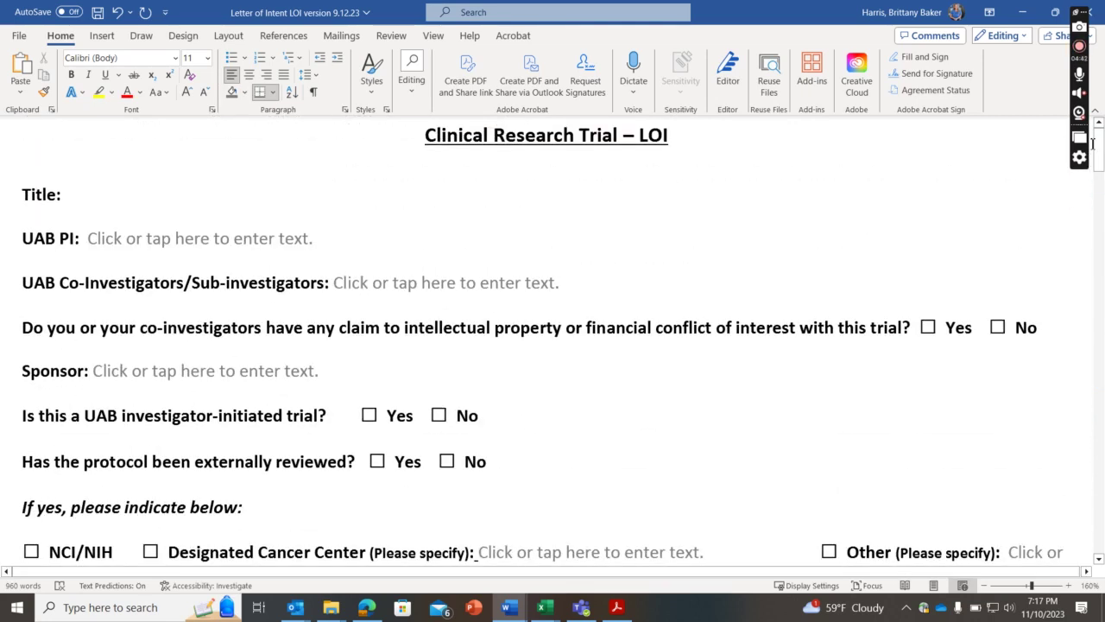